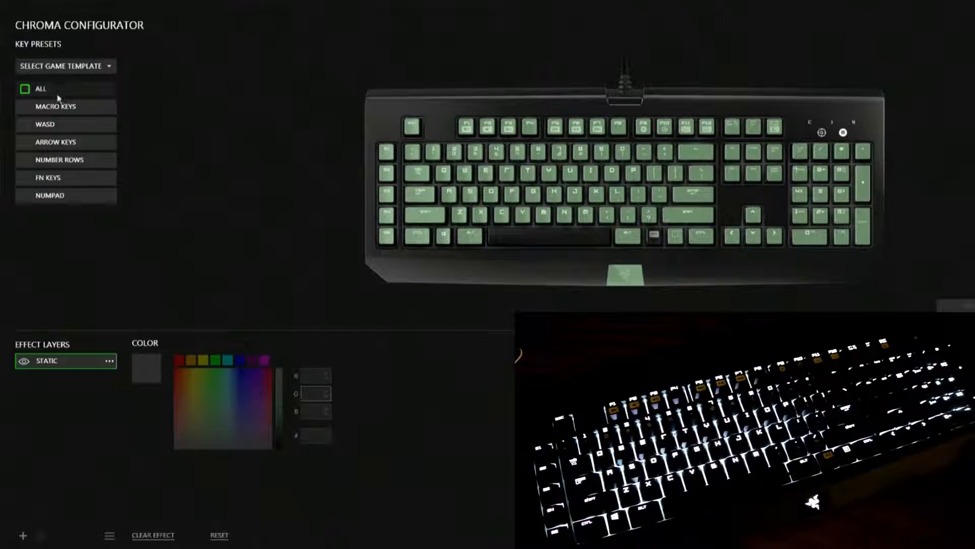
Add Breathing, Reactive, Spectrum Cycling and Static effect layers, and move the newest Static layer down the layer stack.
click(24, 536)
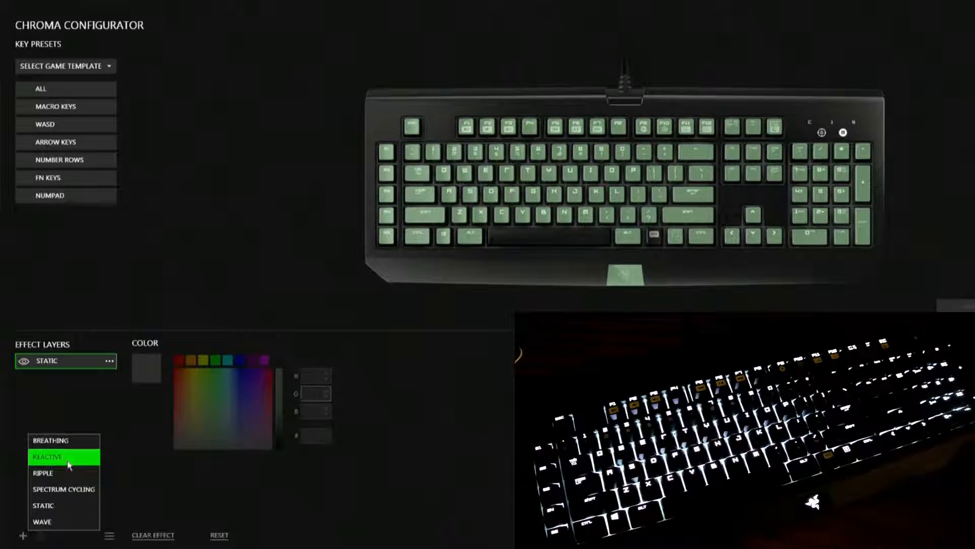
click(60, 440)
click(23, 536)
click(48, 458)
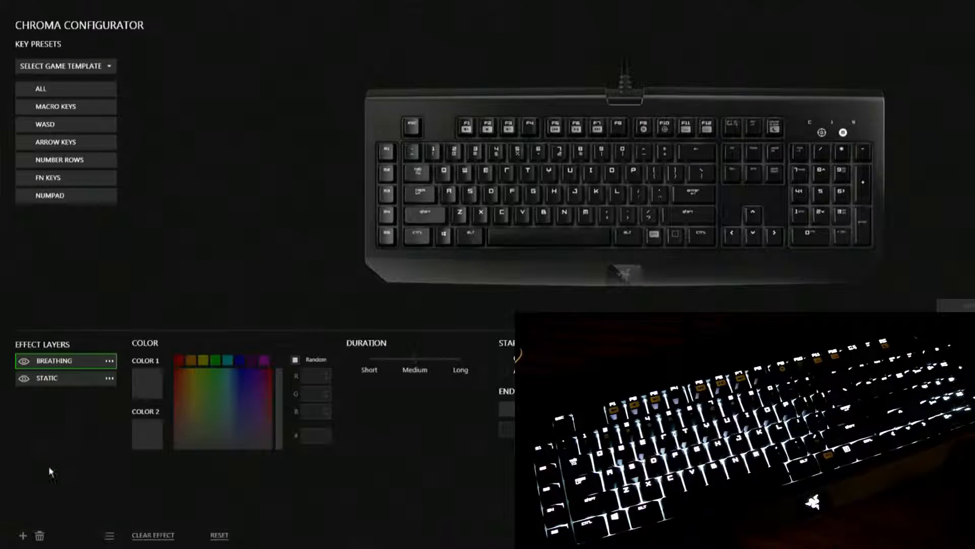
click(22, 536)
click(59, 493)
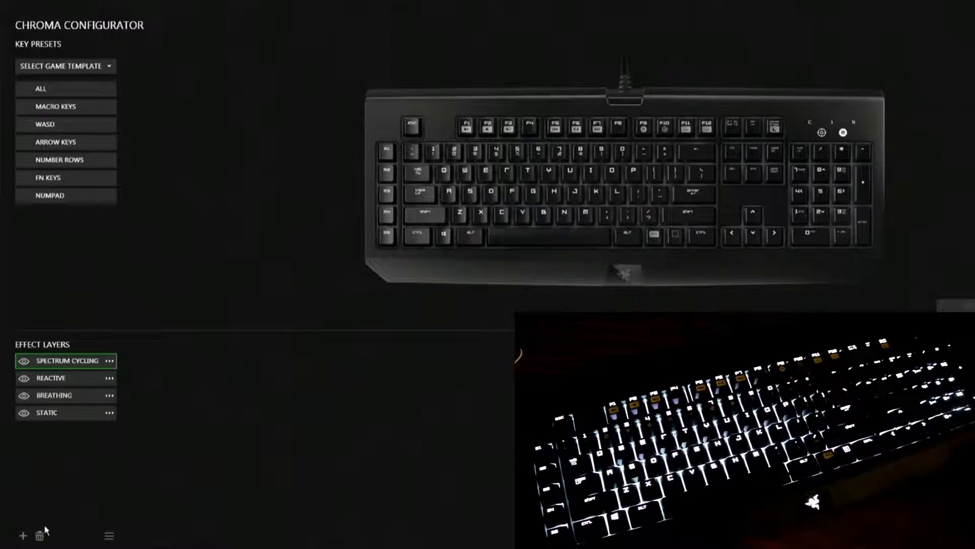
click(22, 536)
click(49, 501)
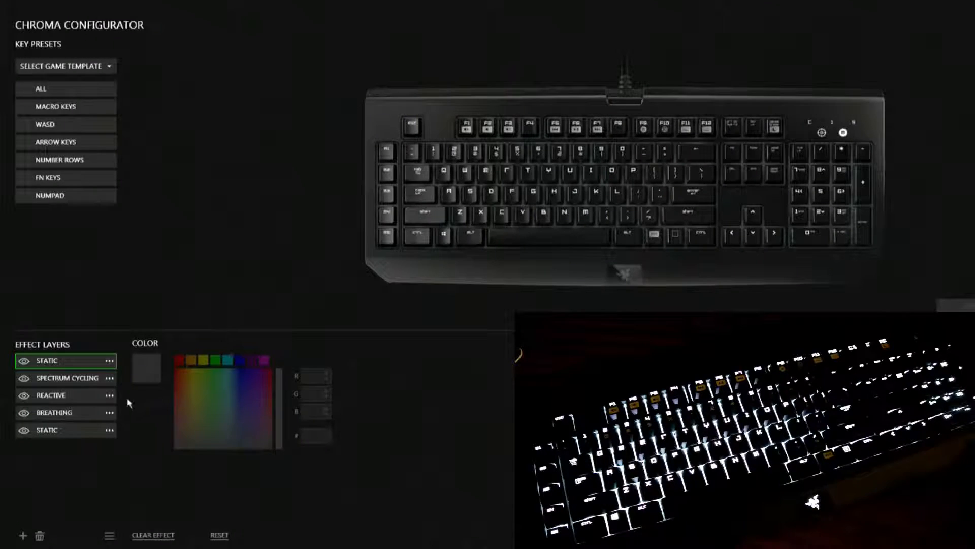
click(97, 412)
drag(76, 360, 86, 432)
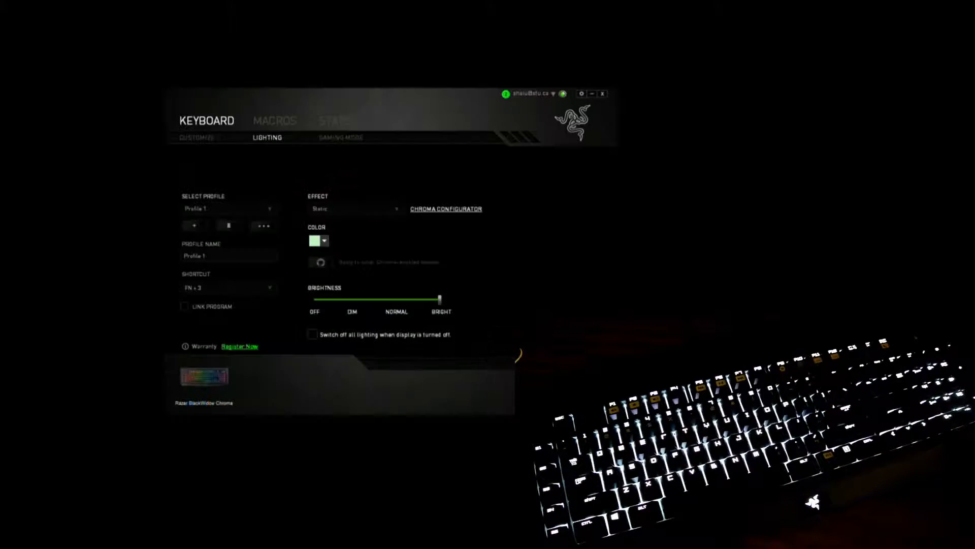
Switch to the DO NOT DELETE profile and open its lighting layers in a maximized Chroma Configurator.
click(250, 208)
click(240, 221)
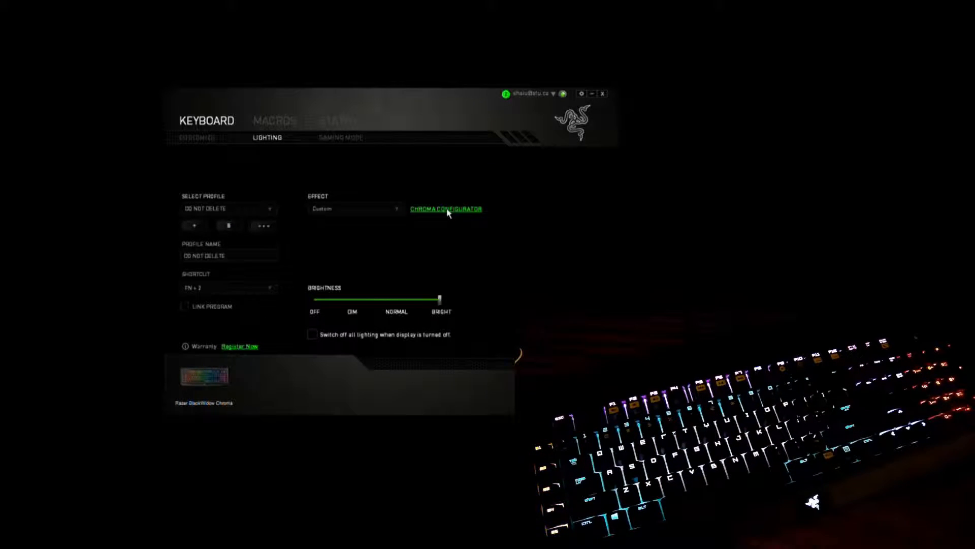
click(262, 213)
click(261, 213)
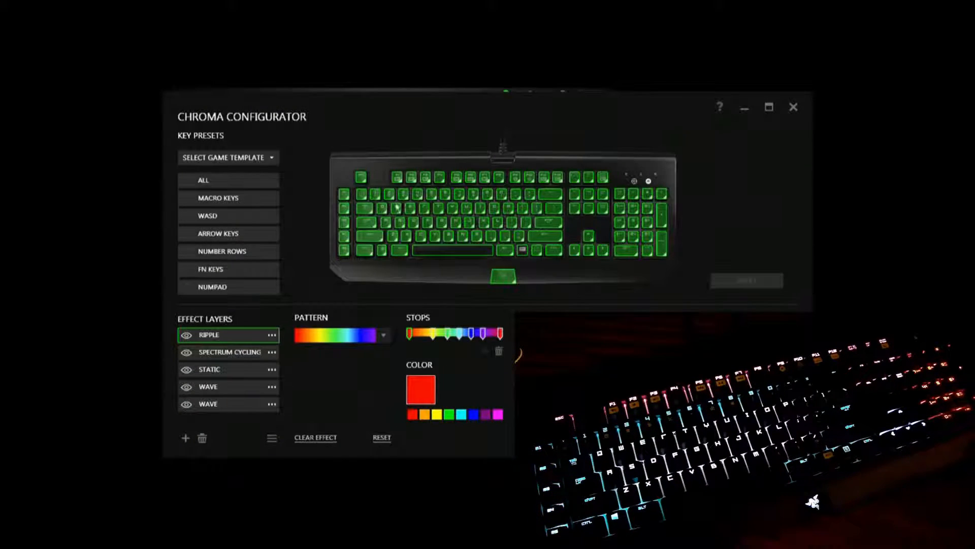
click(770, 109)
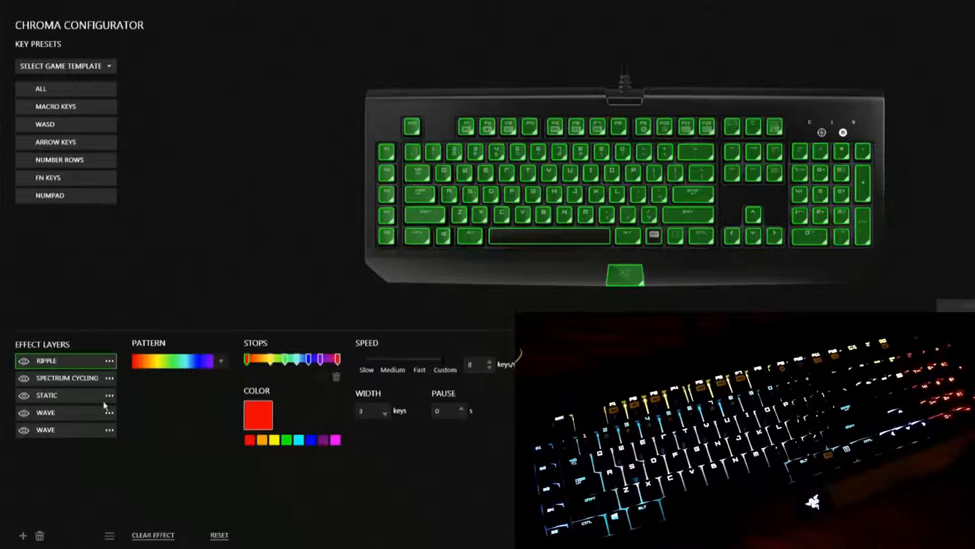
Check the keys covered by the Spectrum Cycling and Ripple layers, using the ALL key preset on Ripple.
click(93, 381)
click(74, 365)
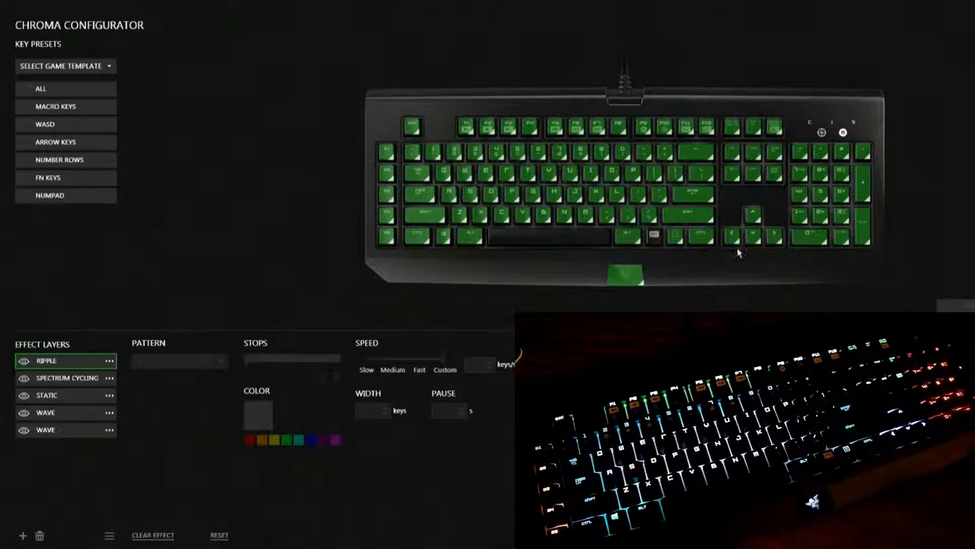
click(30, 93)
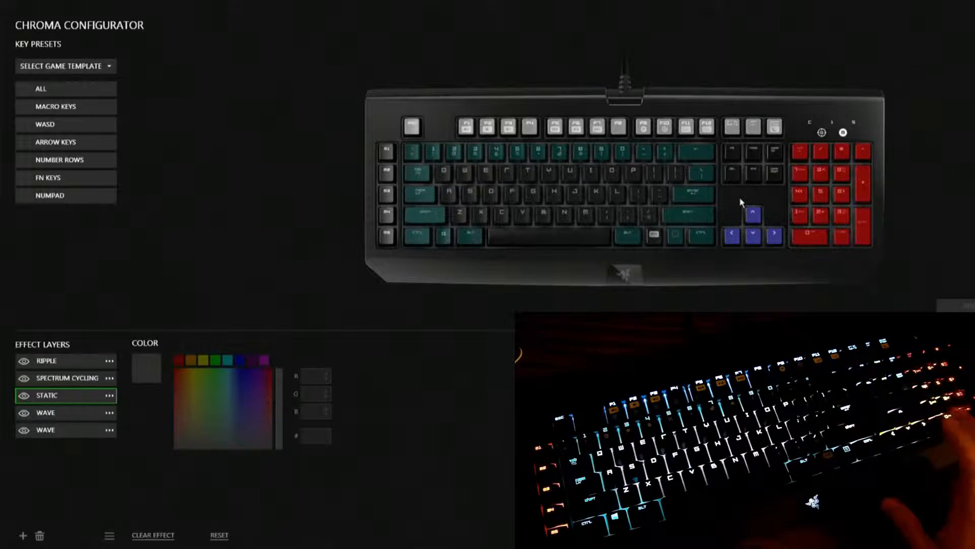
Select the Q key in the Static layer and slightly adjust the brightness of its grey color.
mouse_move(753, 221)
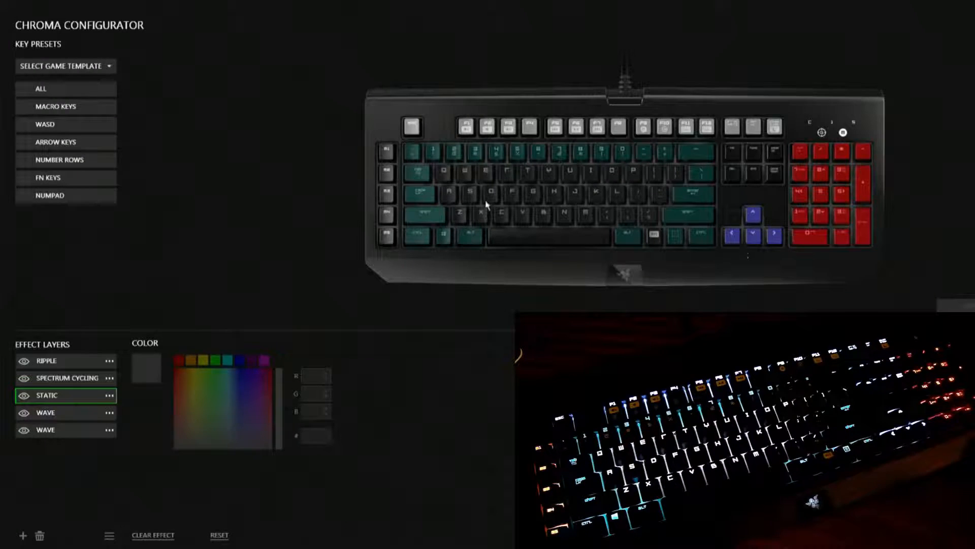
click(442, 175)
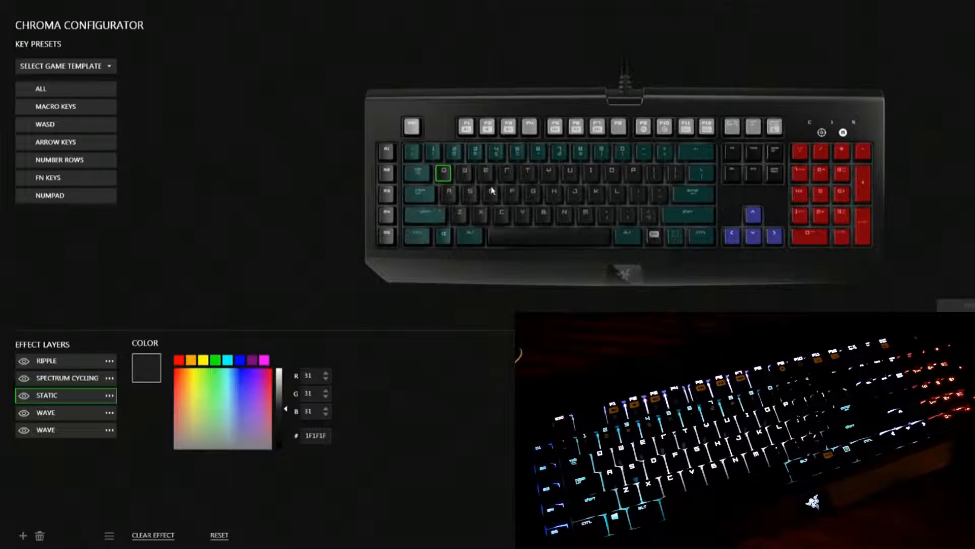
mouse_move(413, 193)
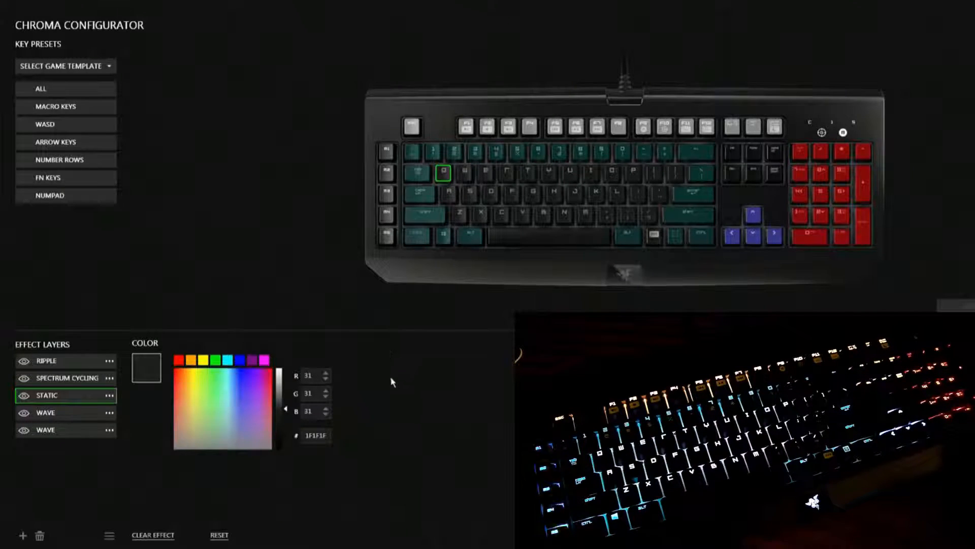
mouse_move(288, 409)
mouse_down()
mouse_move(283, 373)
mouse_move(288, 416)
mouse_up()
Compare the Spectrum Cycling layer's keys with the Static layer, selecting the six-key navigation cluster in Static.
click(69, 387)
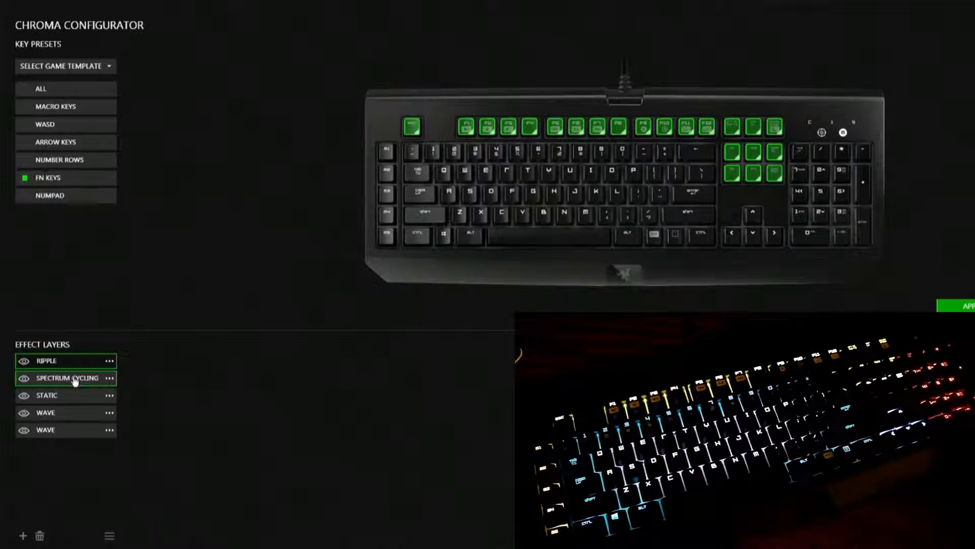
click(68, 396)
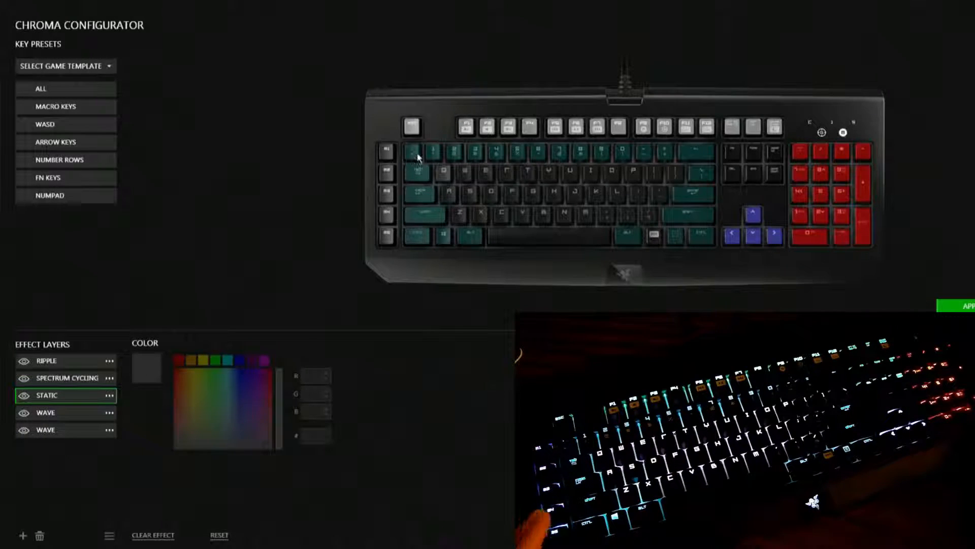
click(738, 180)
click(757, 176)
click(773, 178)
click(774, 152)
click(749, 155)
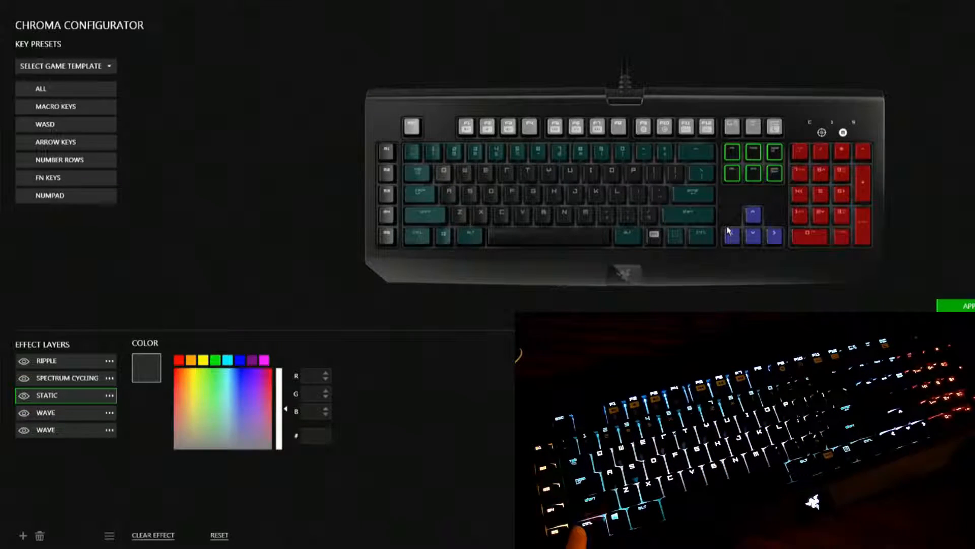
Inspect the navigation cluster keys one at a time in the Static layer, finishing on the End key.
mouse_move(732, 239)
click(775, 174)
click(777, 154)
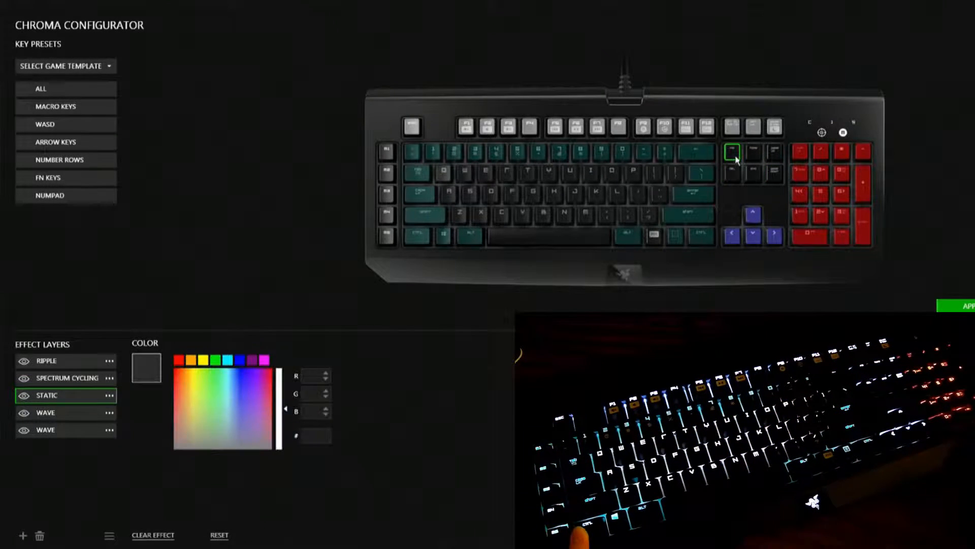
click(753, 153)
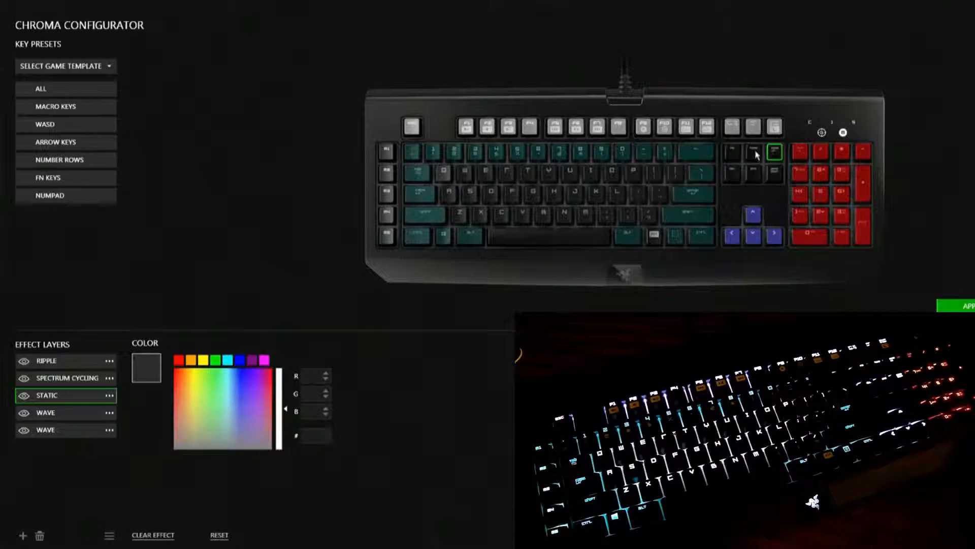
click(750, 175)
click(799, 153)
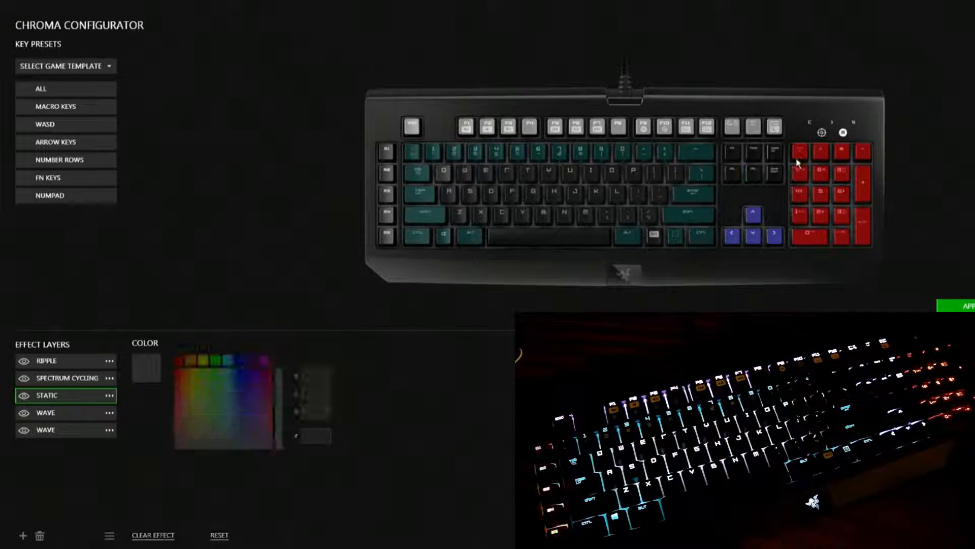
click(754, 176)
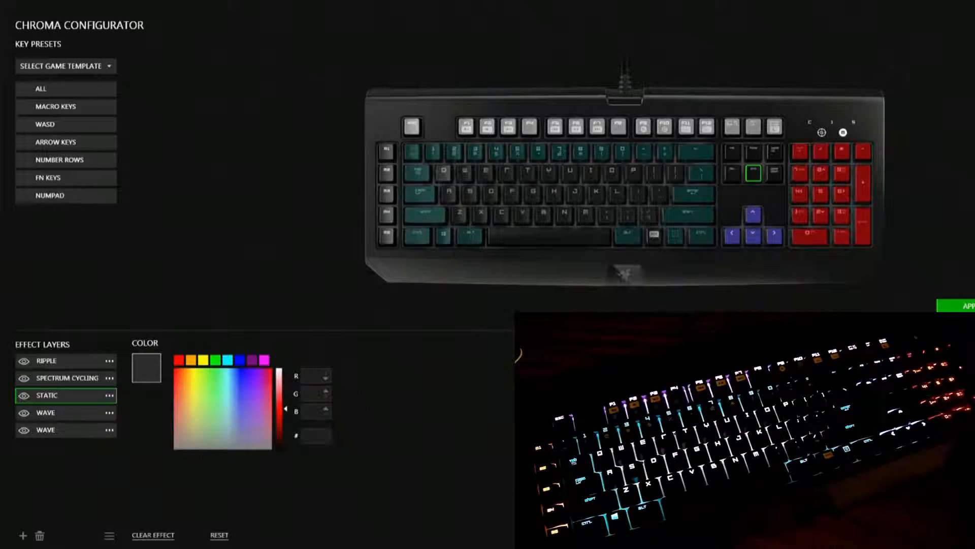
mouse_move(412, 136)
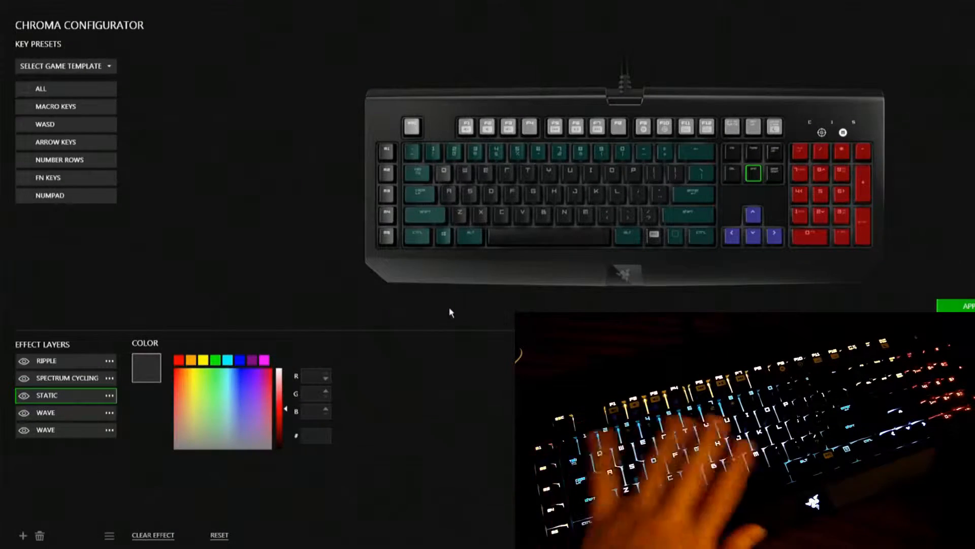
View the Ripple layer's effect type choices and compare which keys the Ripple and Spectrum Cycling layers cover.
click(110, 360)
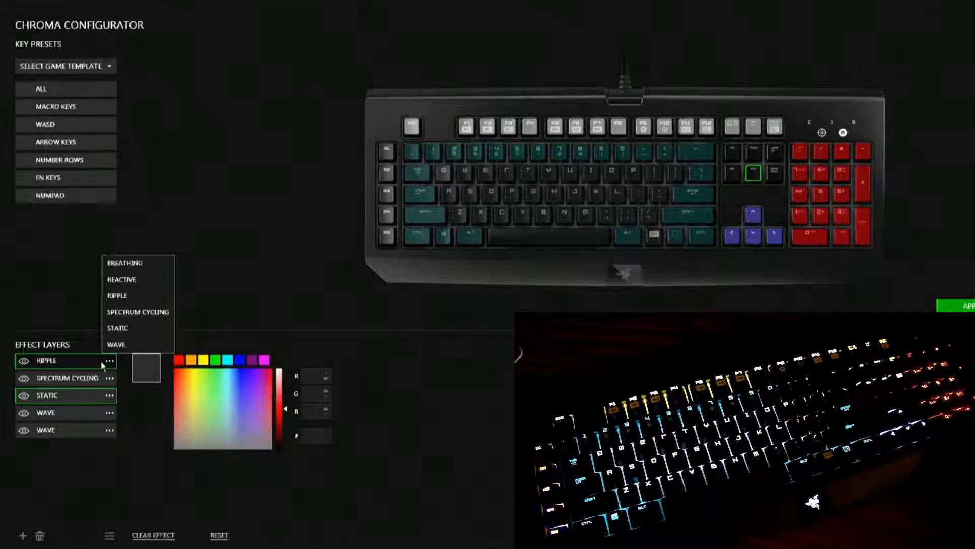
click(73, 362)
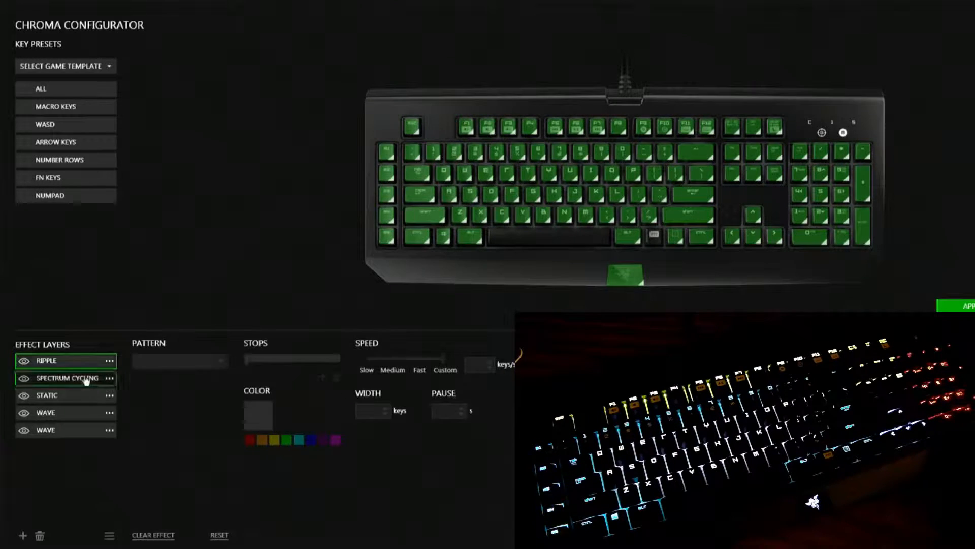
click(84, 378)
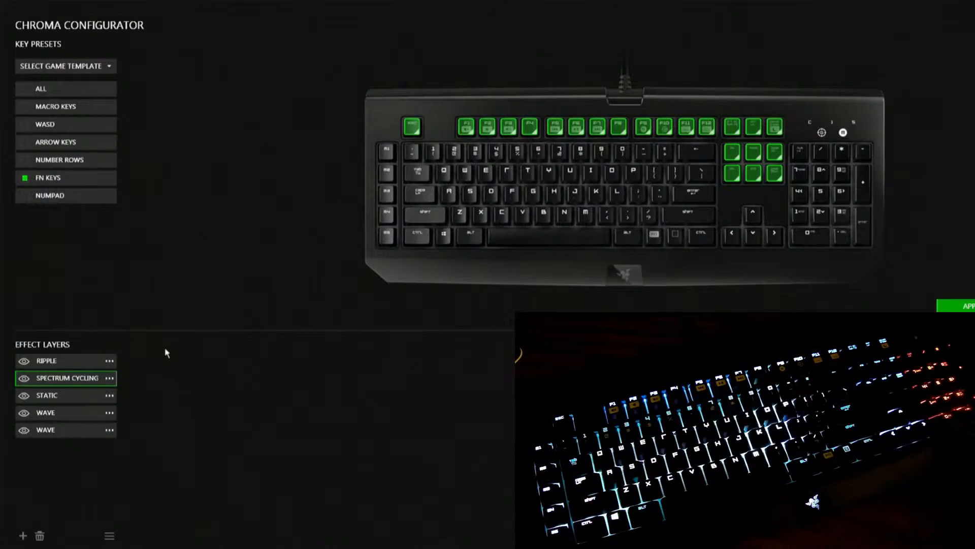
click(61, 365)
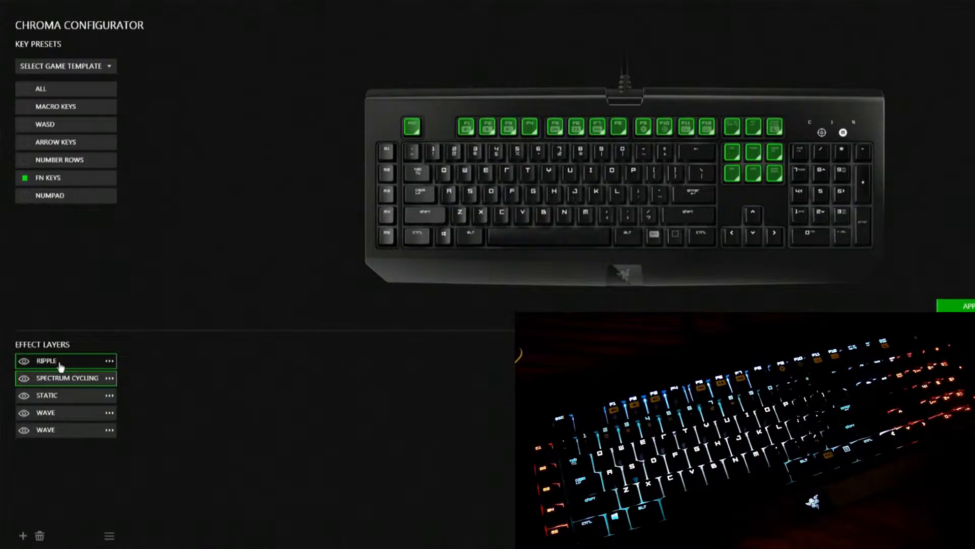
click(97, 378)
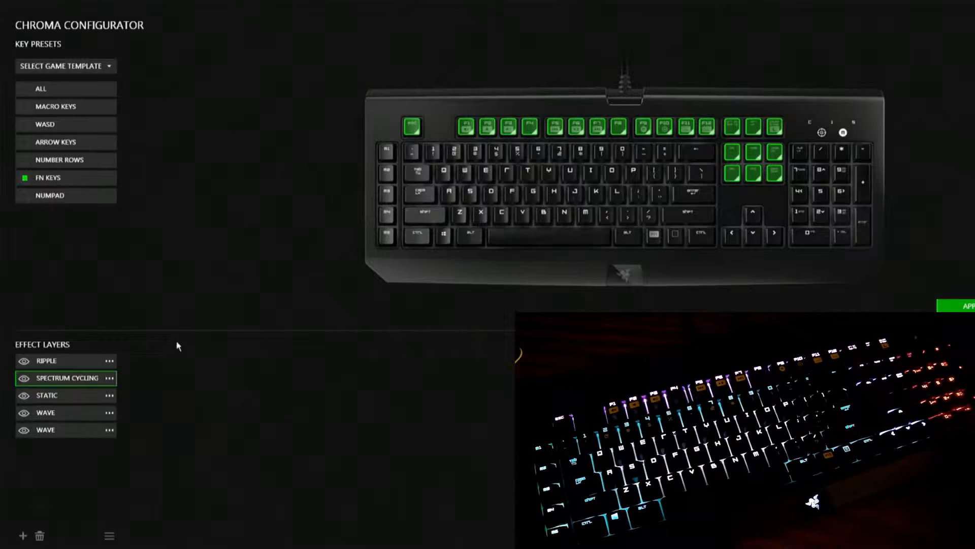
Examine which parts of the keyboard each of the two Wave layers covers.
click(87, 412)
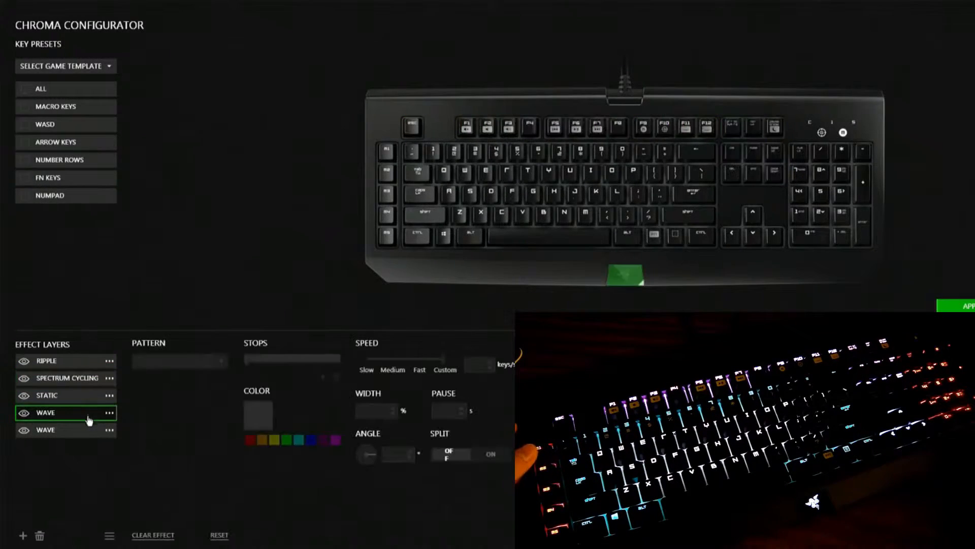
click(87, 431)
click(89, 415)
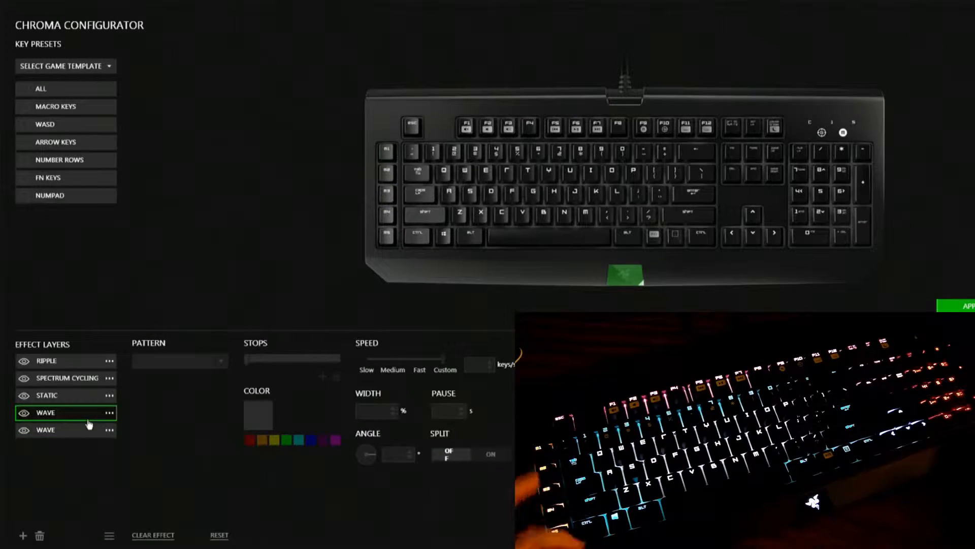
click(89, 427)
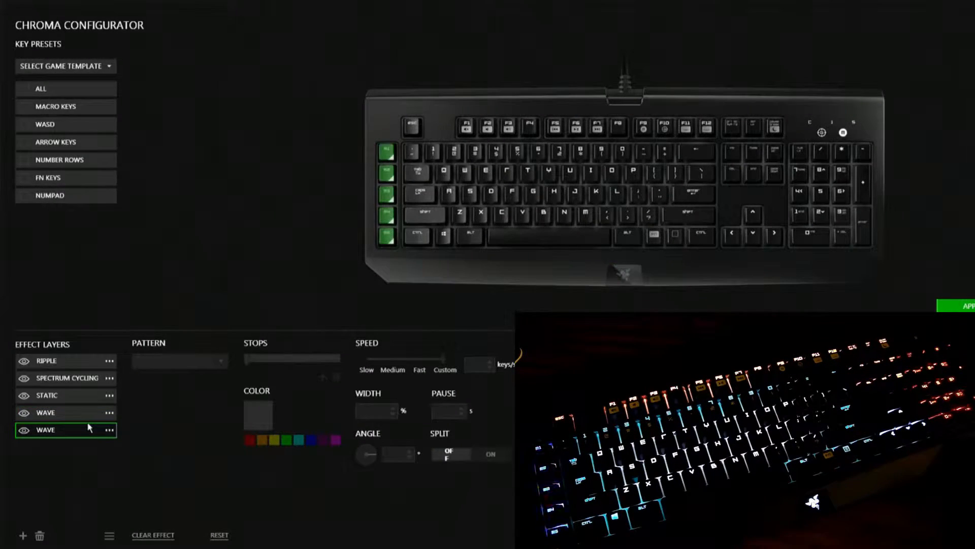